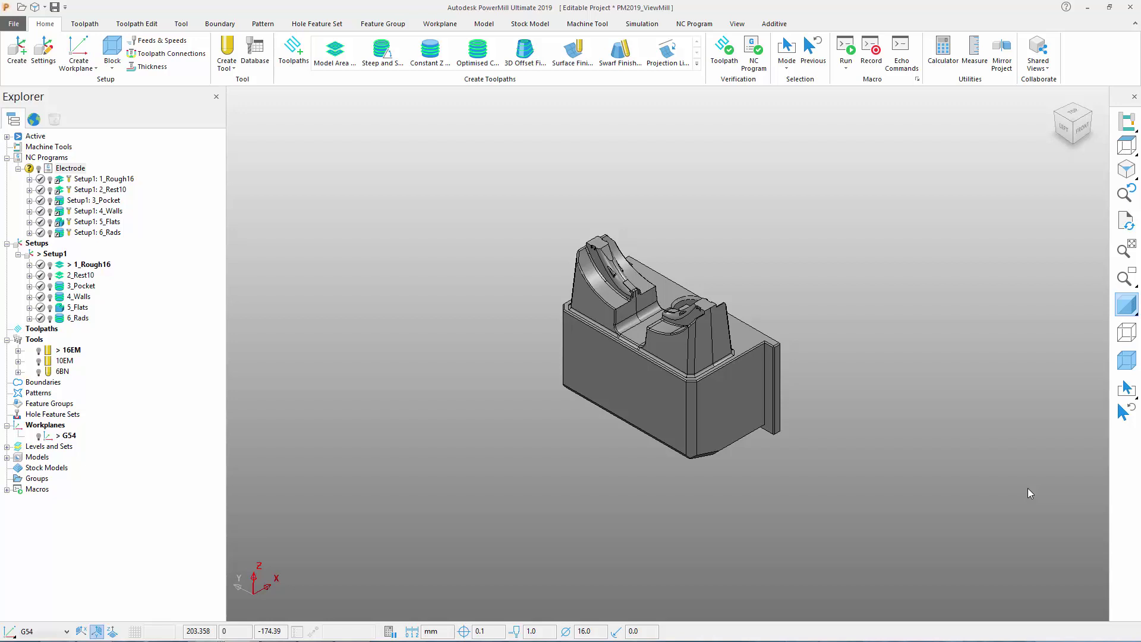
Simulate the Electrode NC program from the start with ViewMill on, cutting the stock block
right_click(72, 172)
click(116, 196)
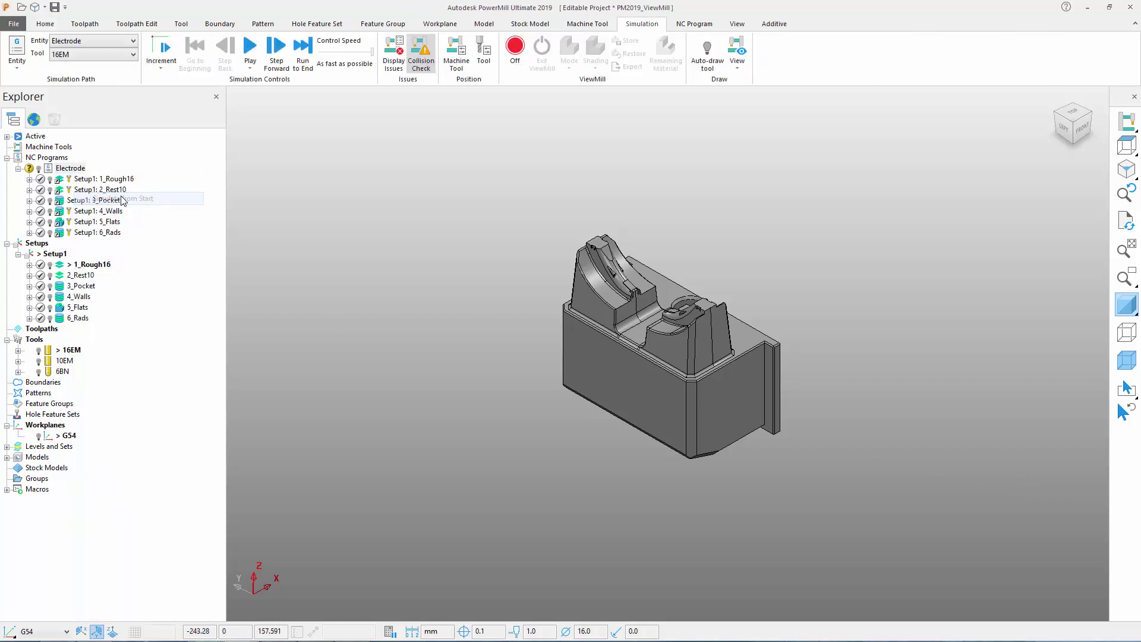
click(515, 59)
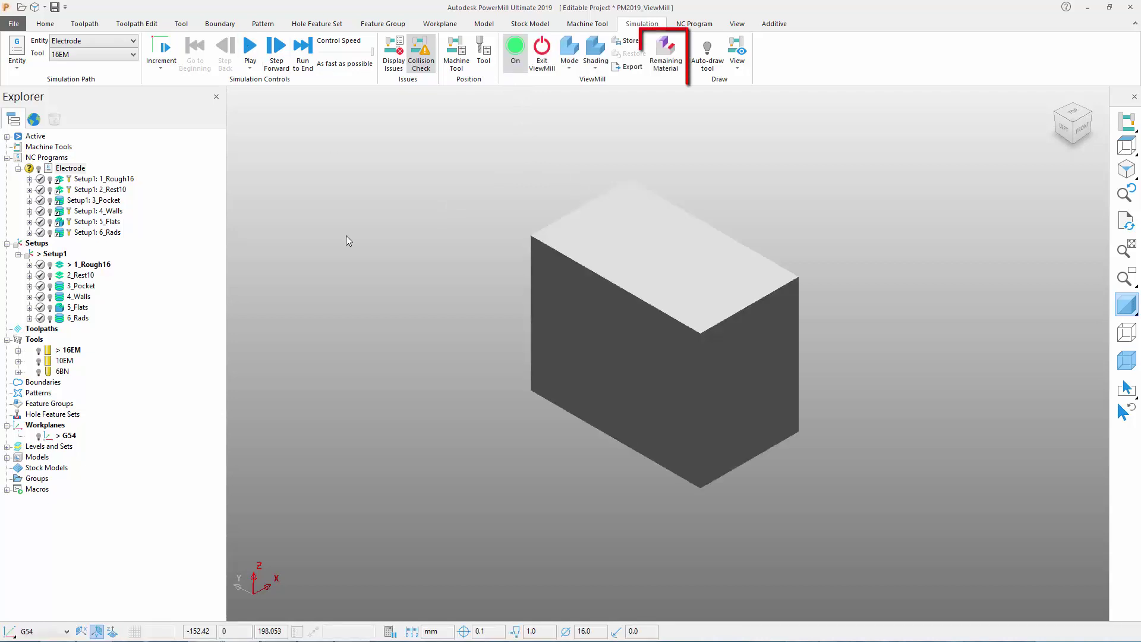
click(250, 48)
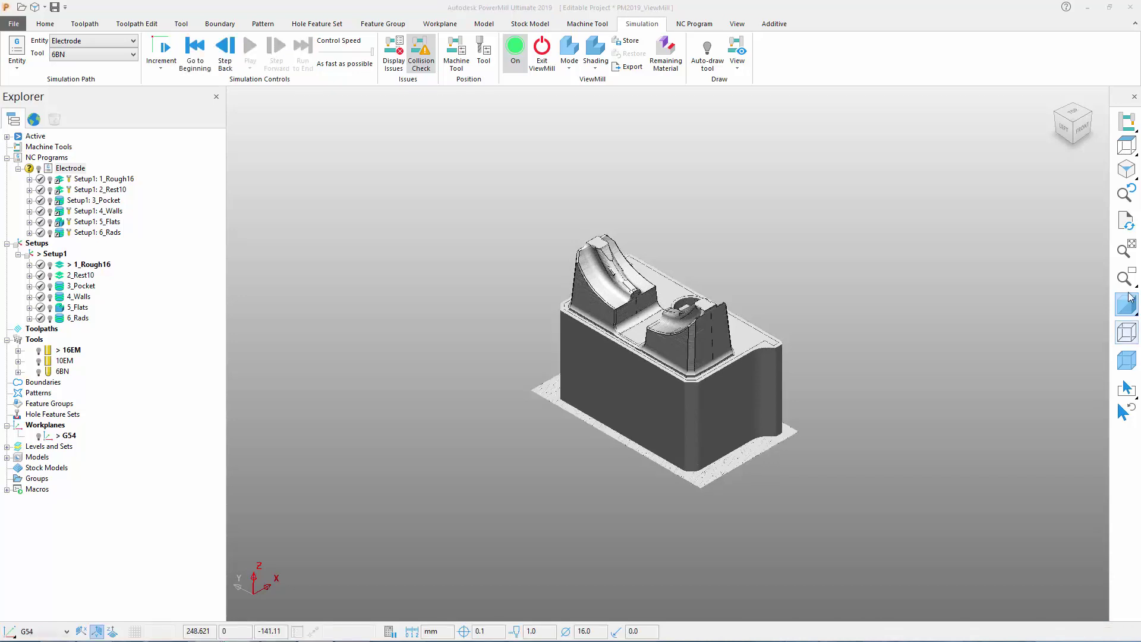
Turn on the ViewMill Remaining Material display for the simulated electrode stock
click(672, 67)
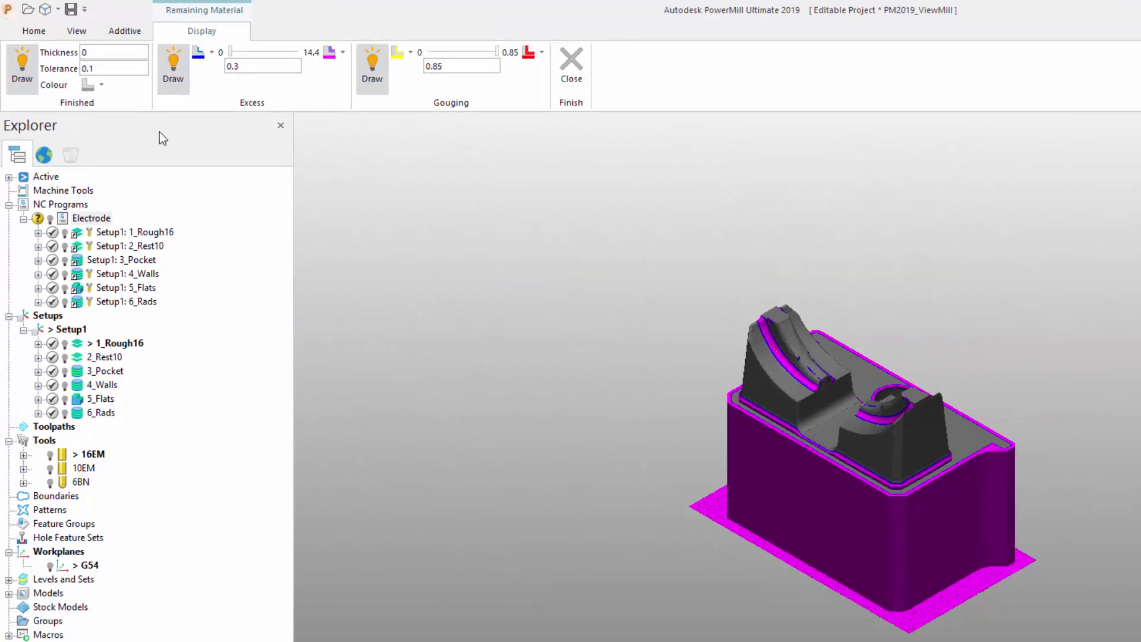
click(102, 85)
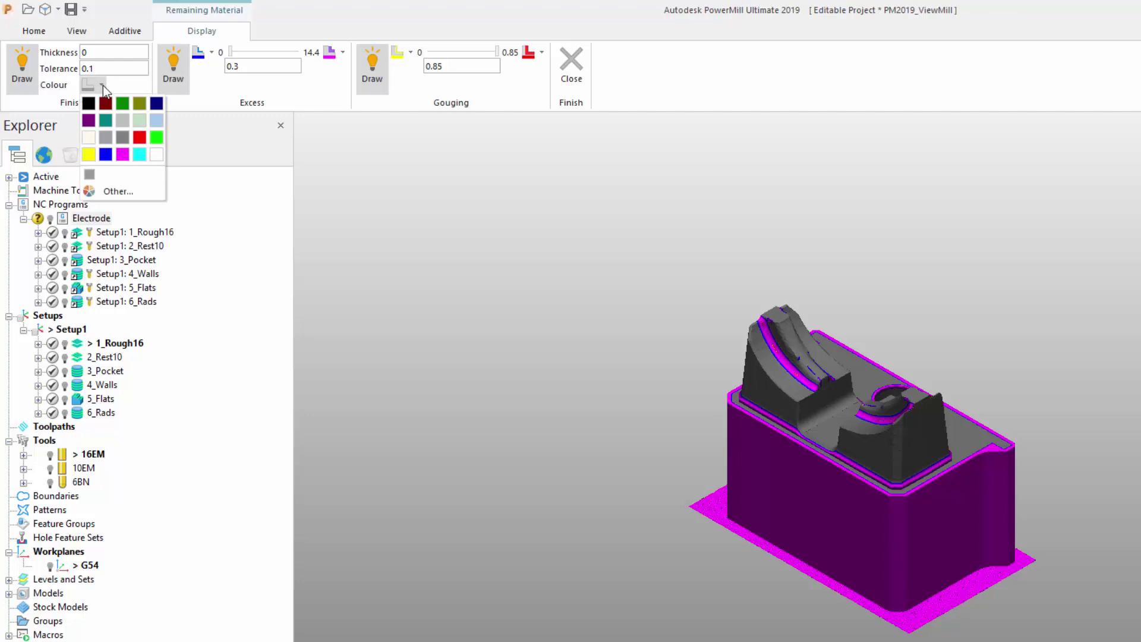
click(103, 86)
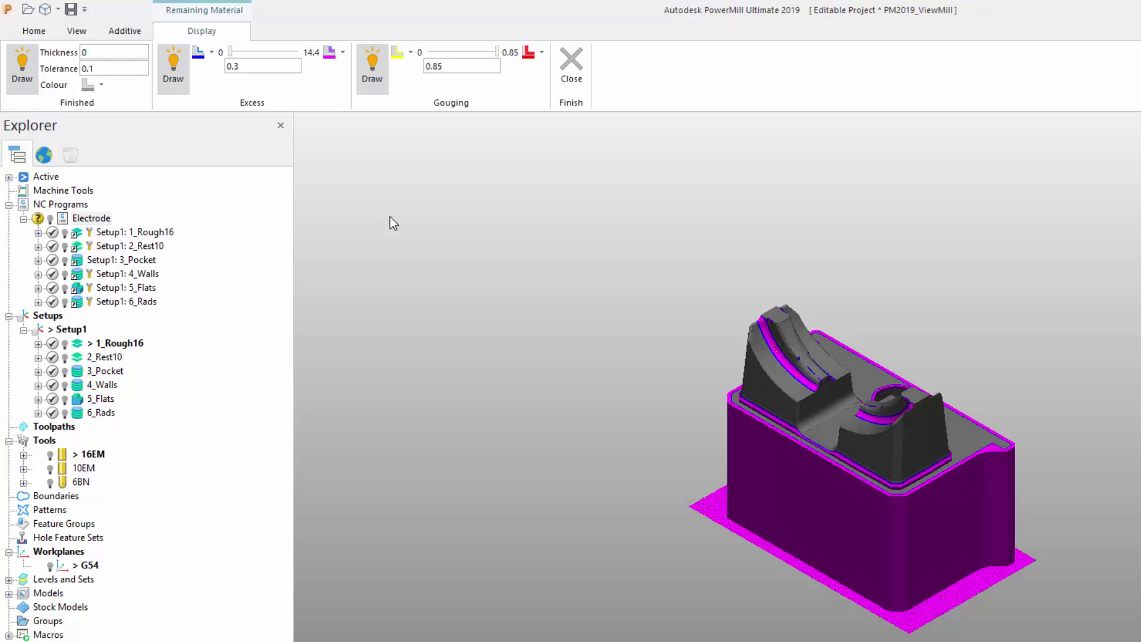
click(30, 68)
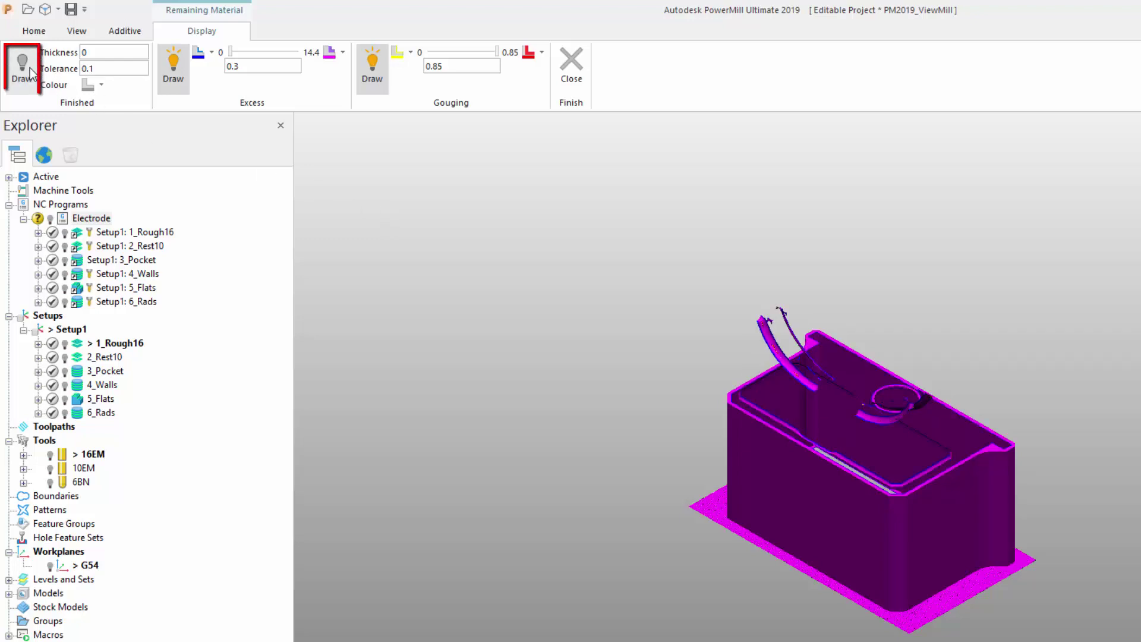
click(23, 68)
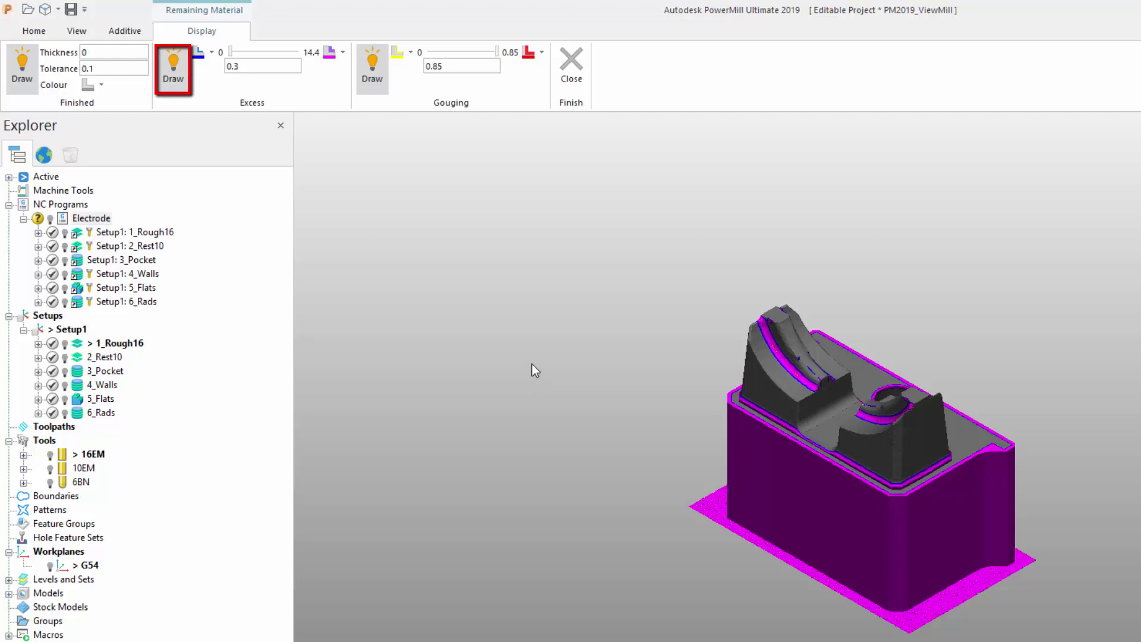
click(175, 67)
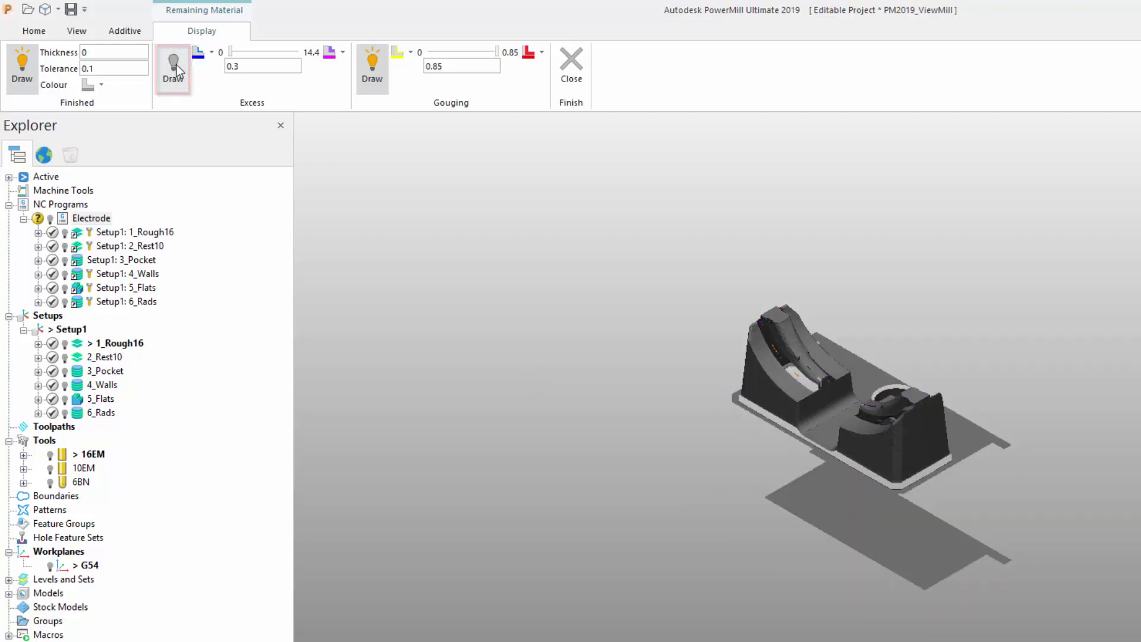
click(176, 66)
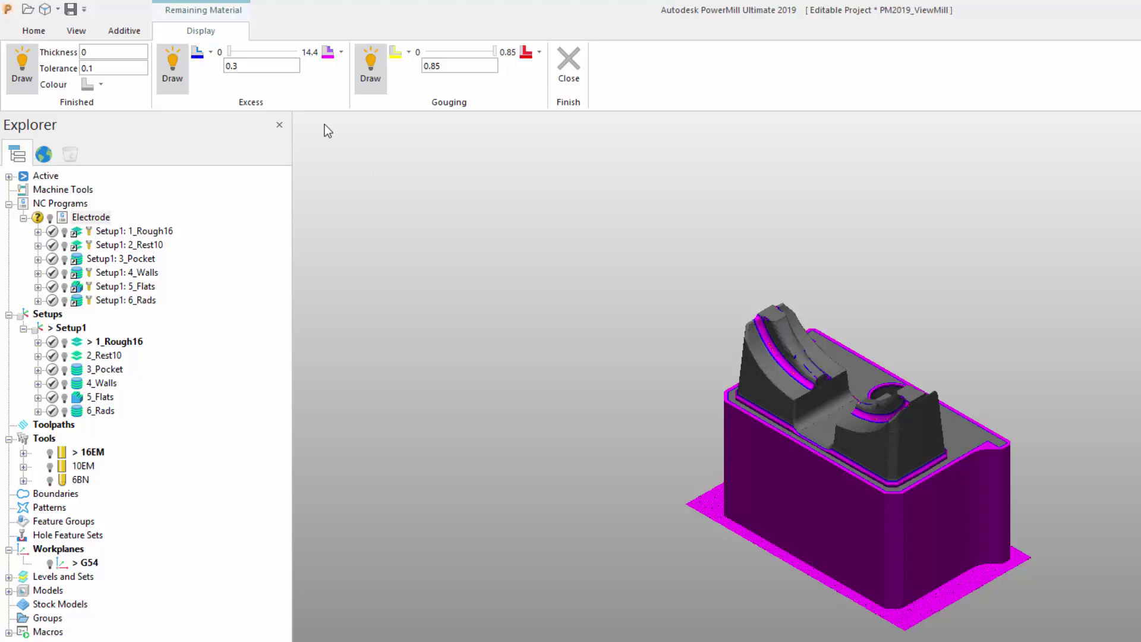
Set excess to 0 with magenta colour, previewing higher excess values up to 14.4
drag(230, 52, 223, 53)
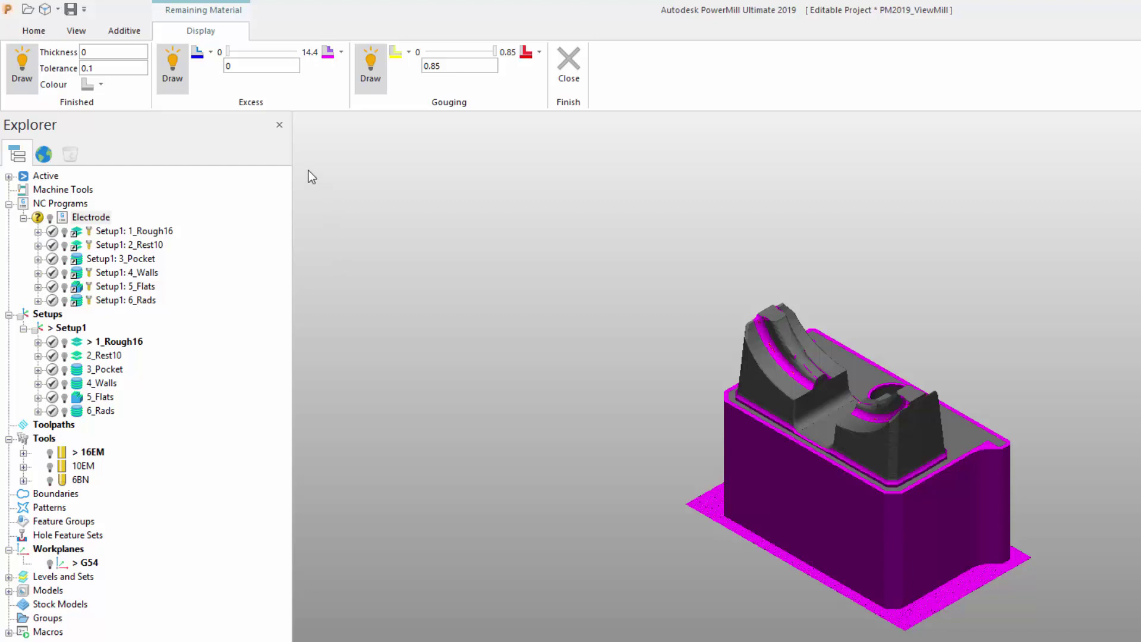
click(340, 53)
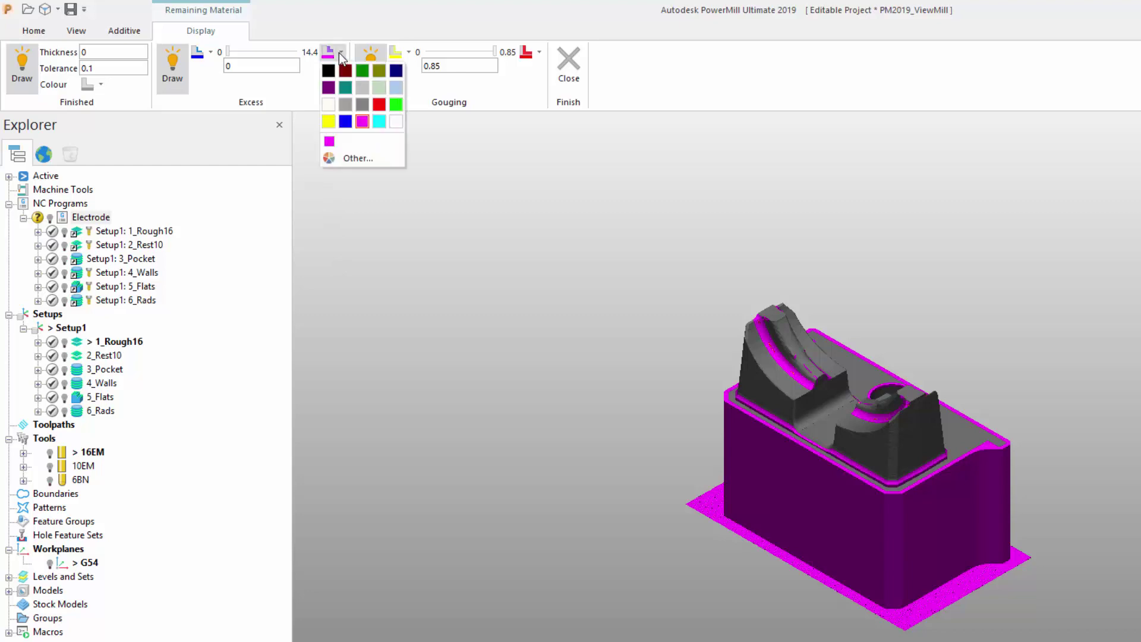
click(340, 54)
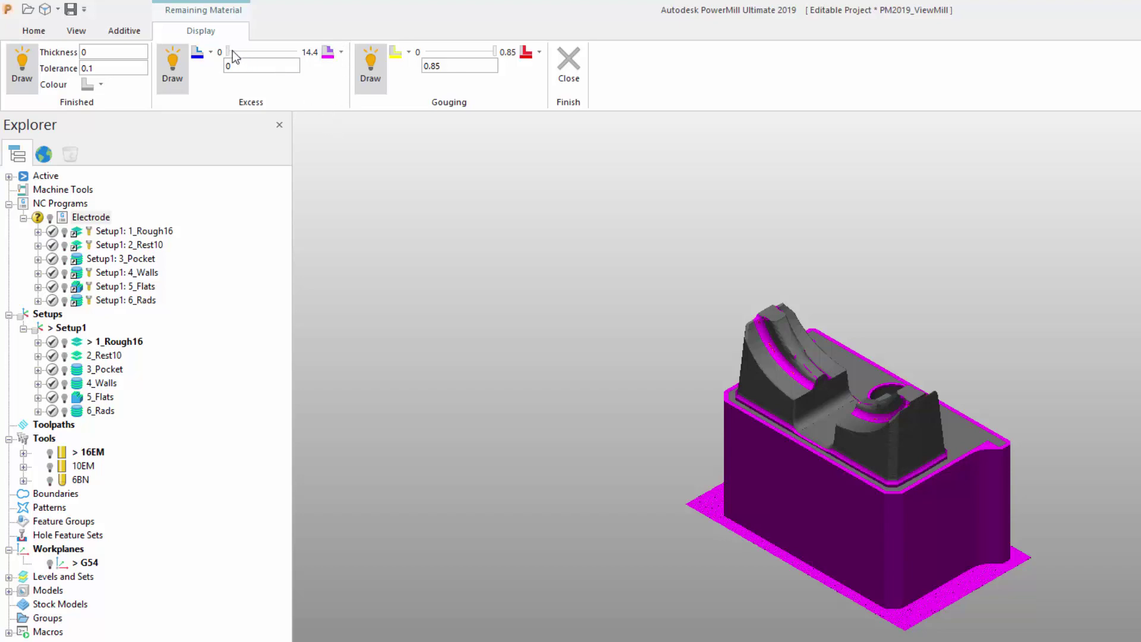
drag(228, 52, 279, 59)
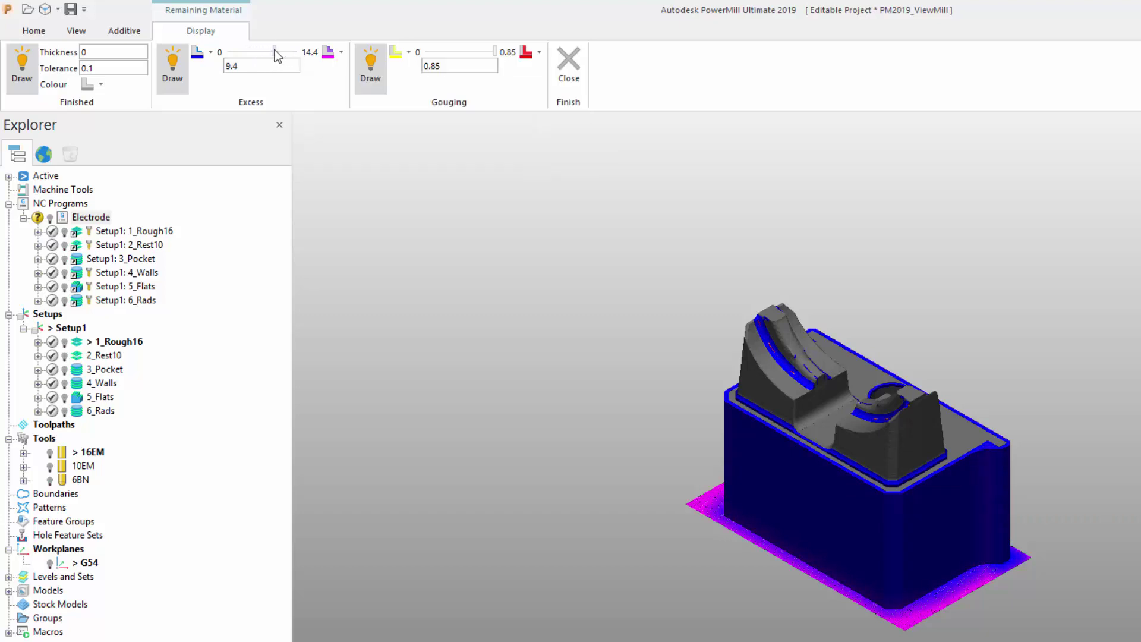
drag(275, 50, 228, 51)
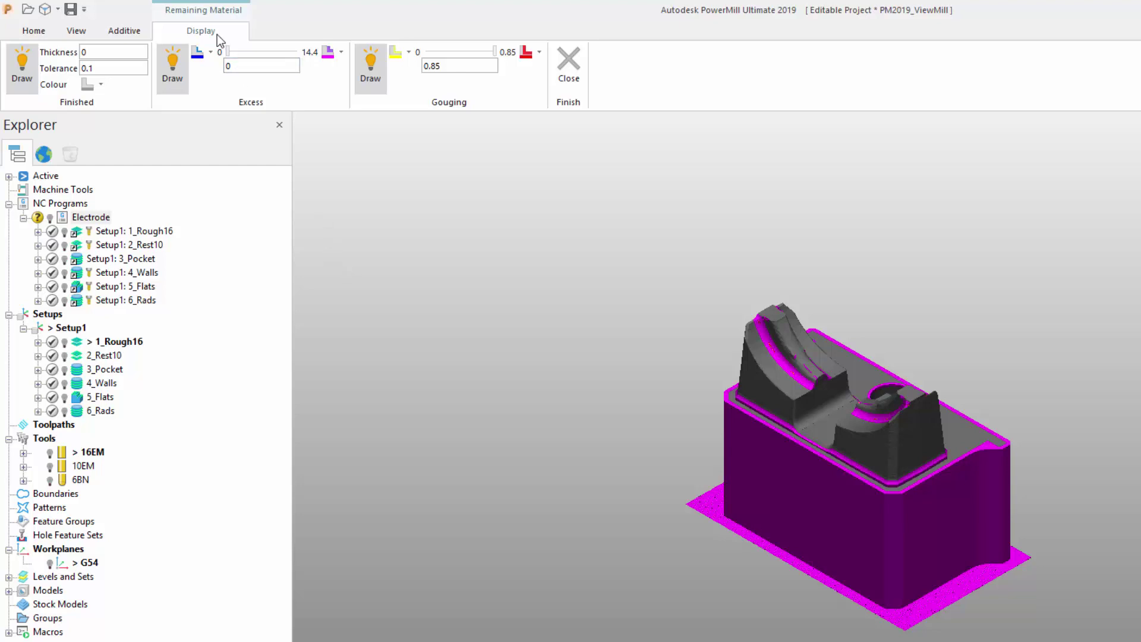
mouse_move(227, 50)
mouse_down()
mouse_move(298, 53)
mouse_move(212, 57)
mouse_up()
Toggle the gouge display off and on, and lower the gouging value to 0.84
click(371, 84)
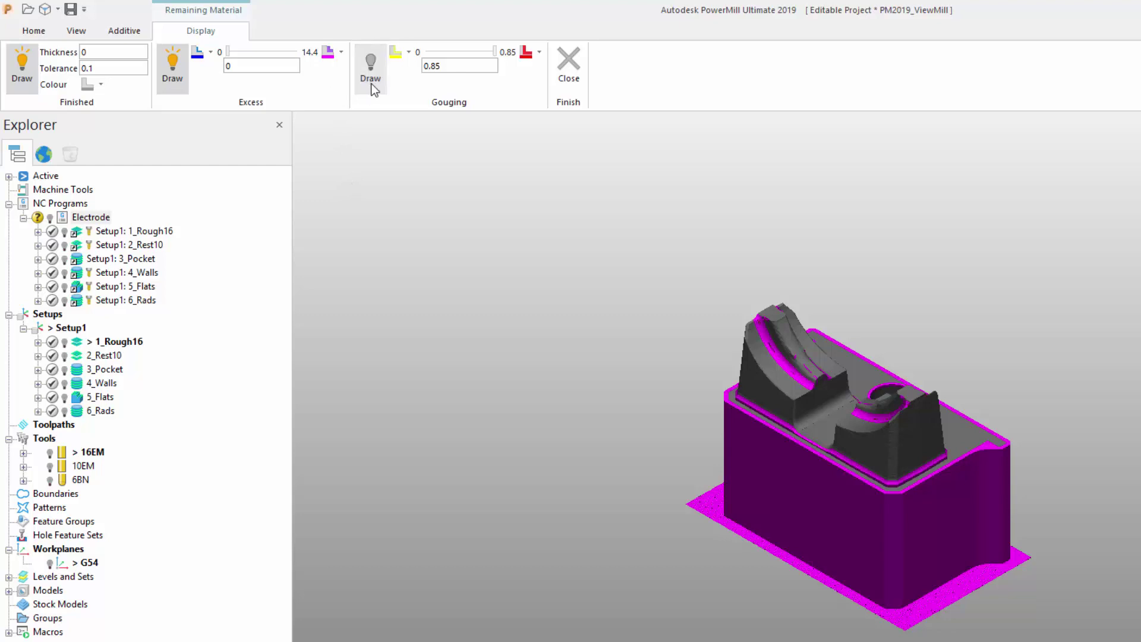
click(373, 84)
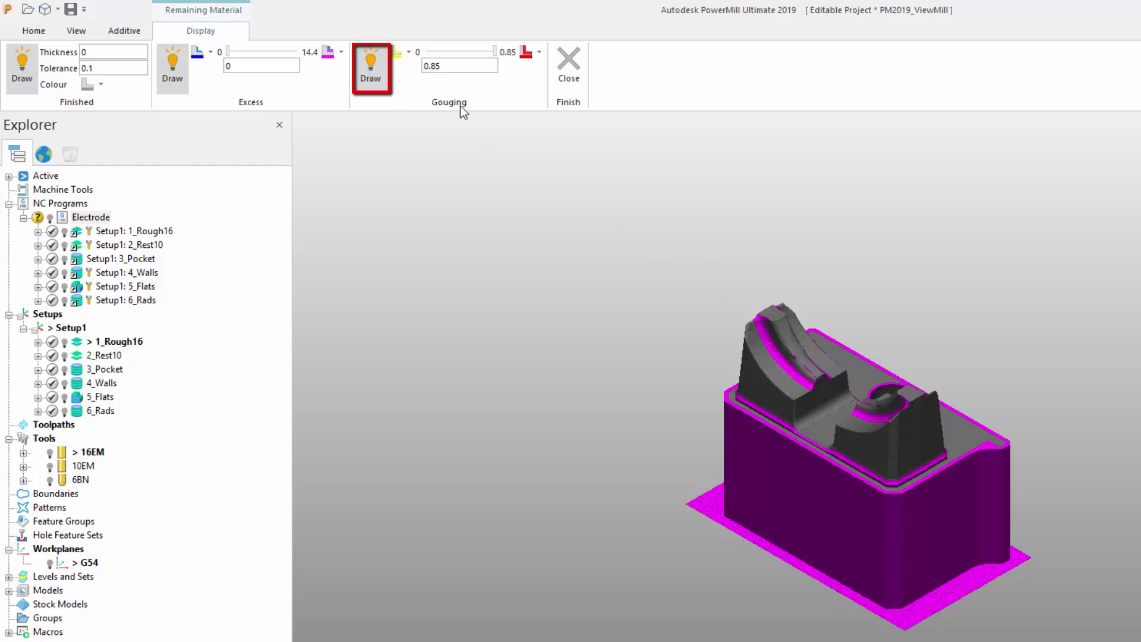
drag(496, 53, 441, 51)
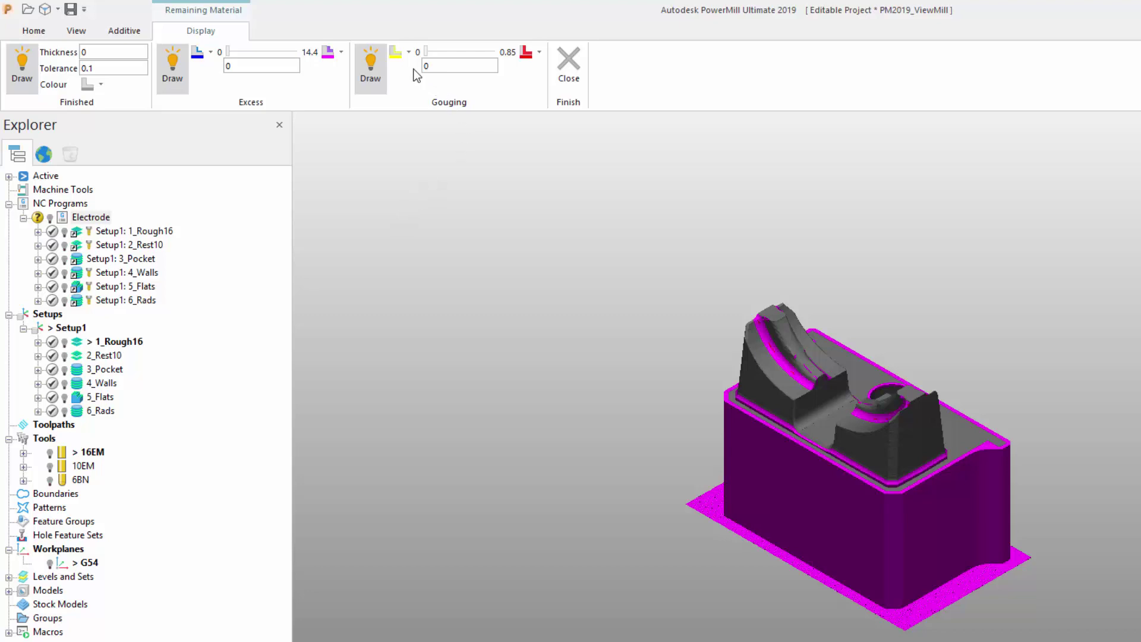
click(410, 53)
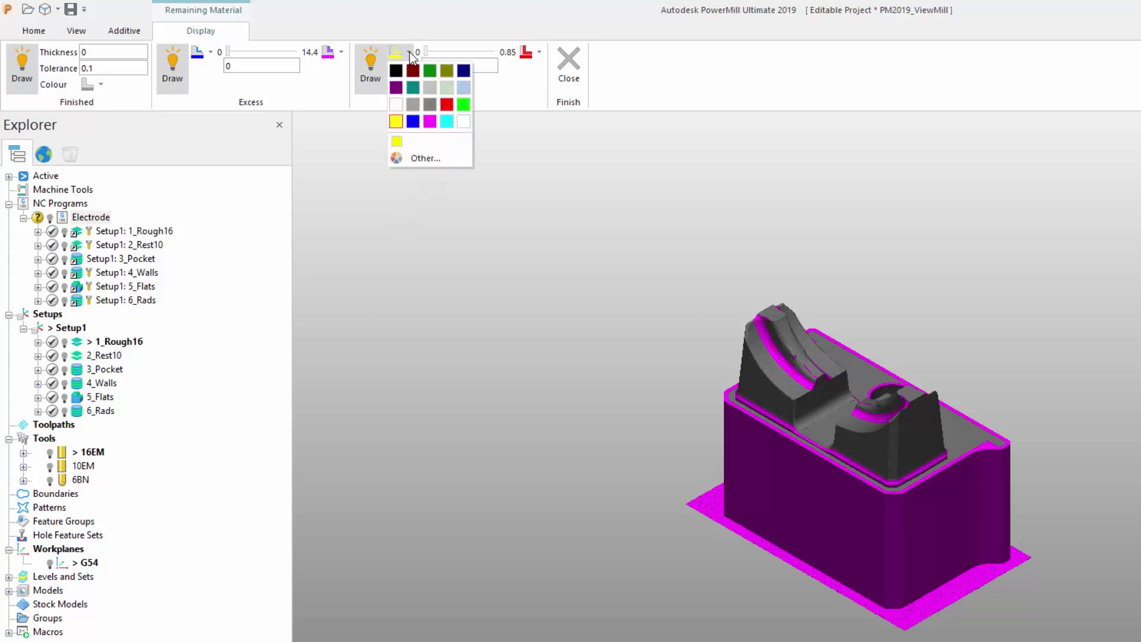
click(409, 52)
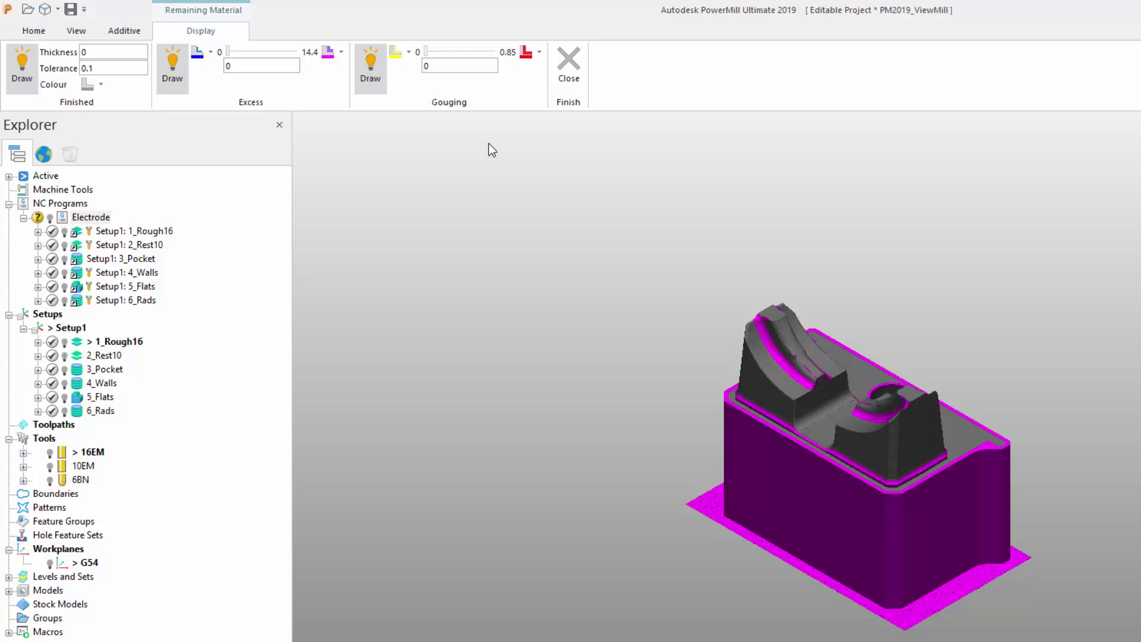
Keep gouges red and vary the gouging threshold from 0.85 down to 0
click(539, 52)
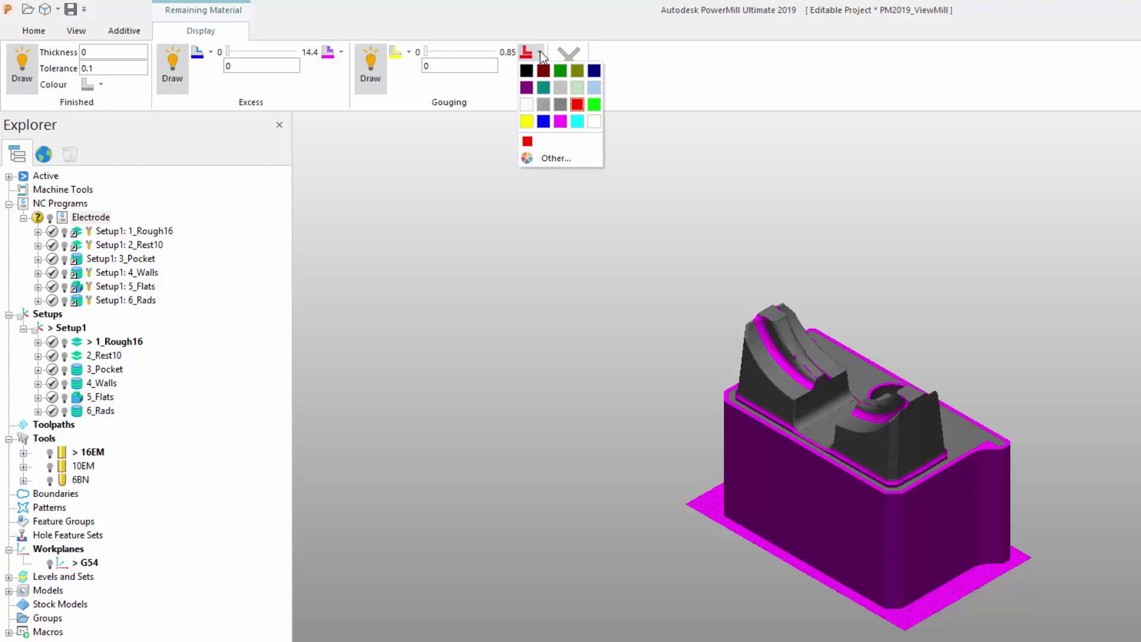
click(518, 176)
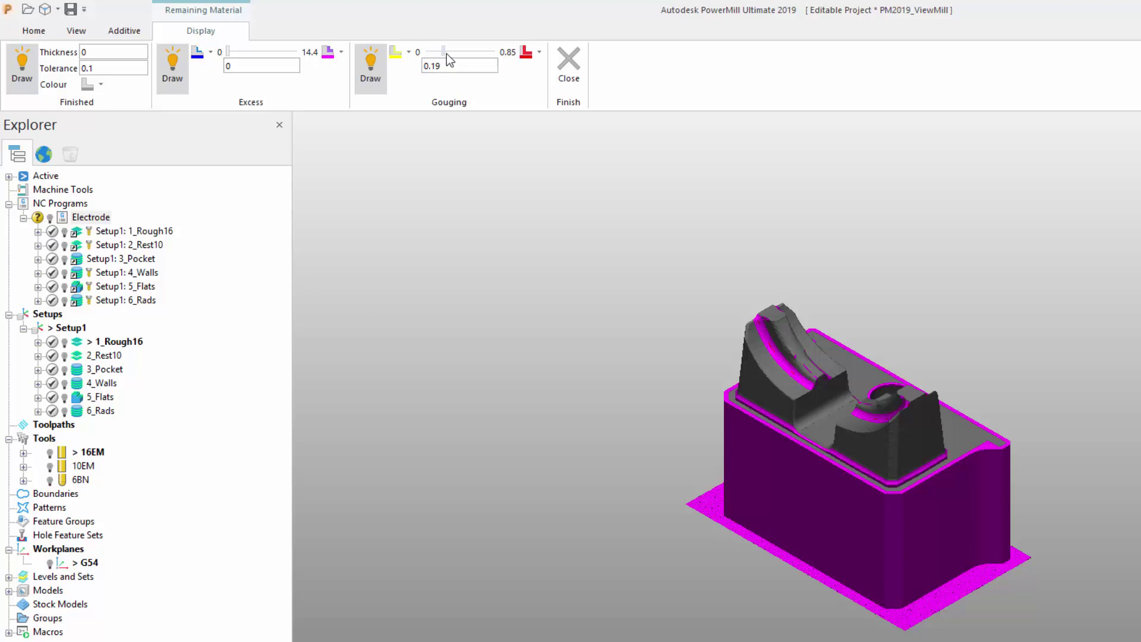
drag(465, 53, 499, 54)
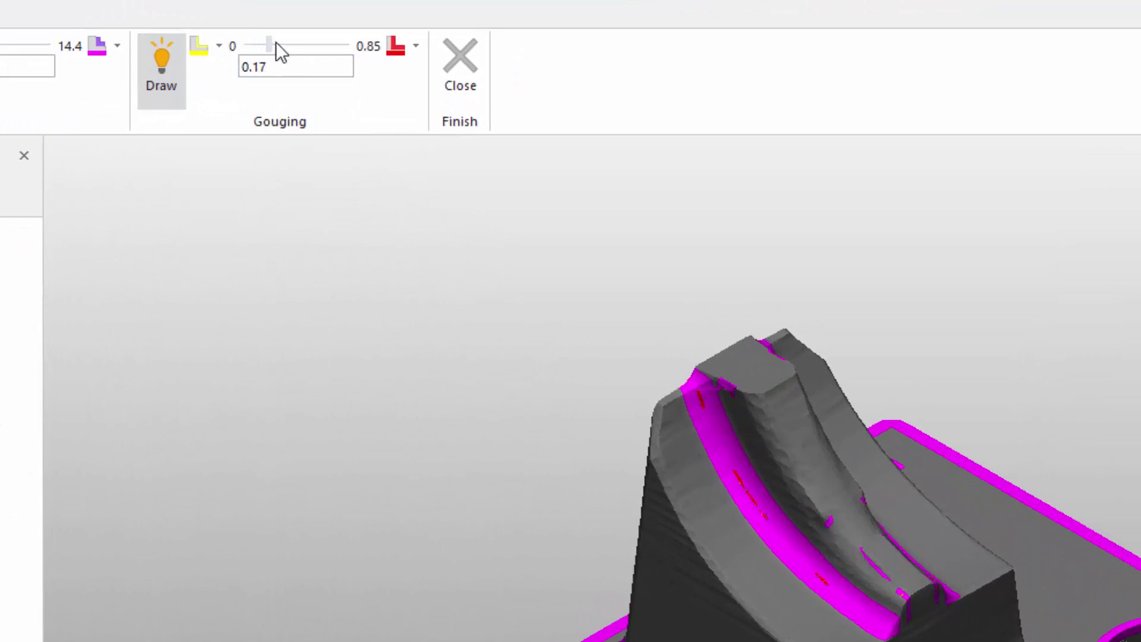
drag(308, 43, 262, 48)
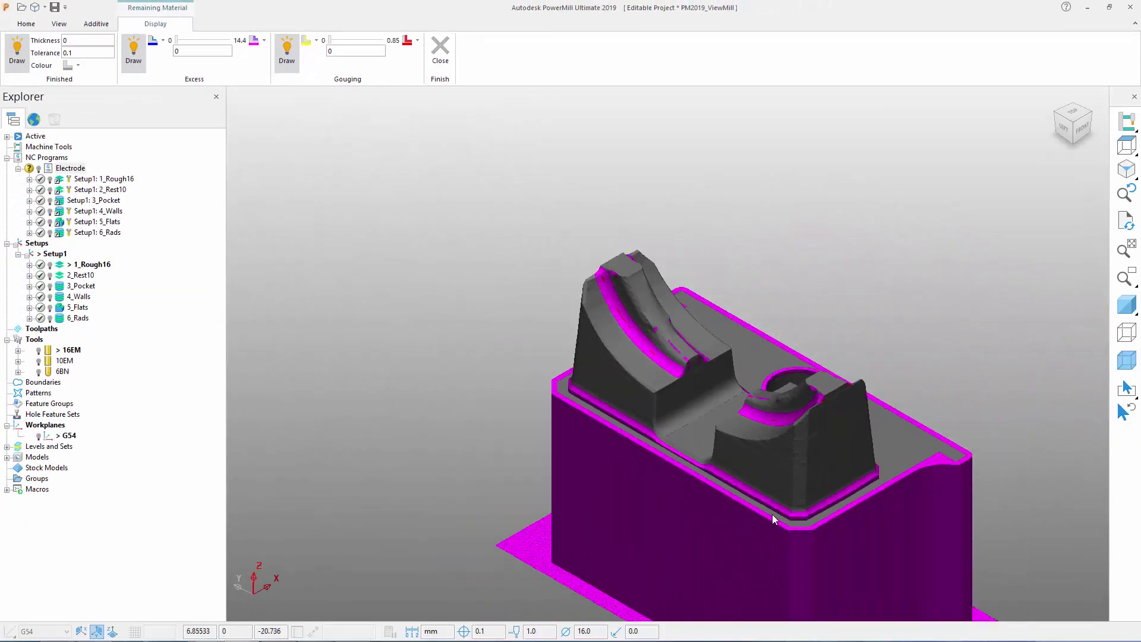
Hide the excess and gouge displays, then turn excess shading back on
scroll(720, 409, down, 3)
scroll(701, 381, down, 2)
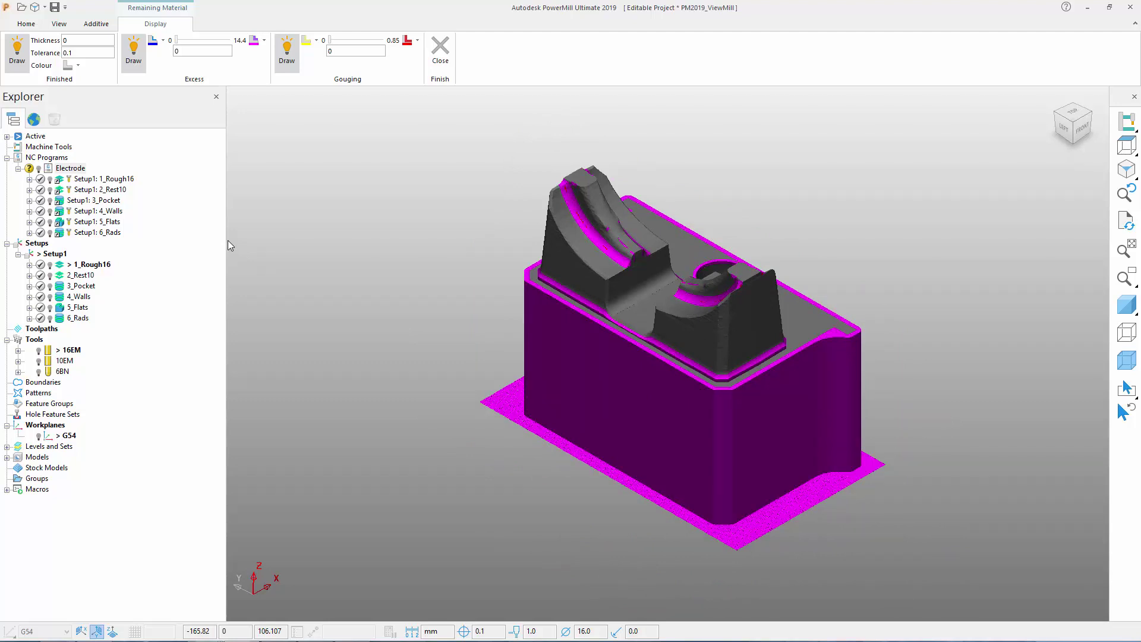
click(133, 52)
click(286, 53)
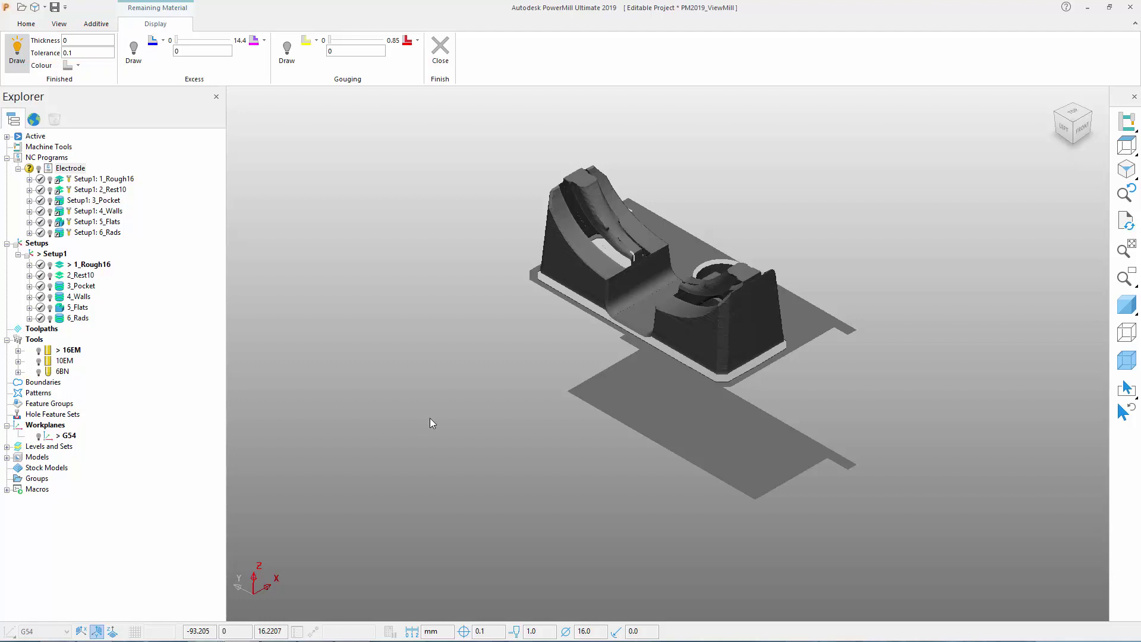
click(132, 54)
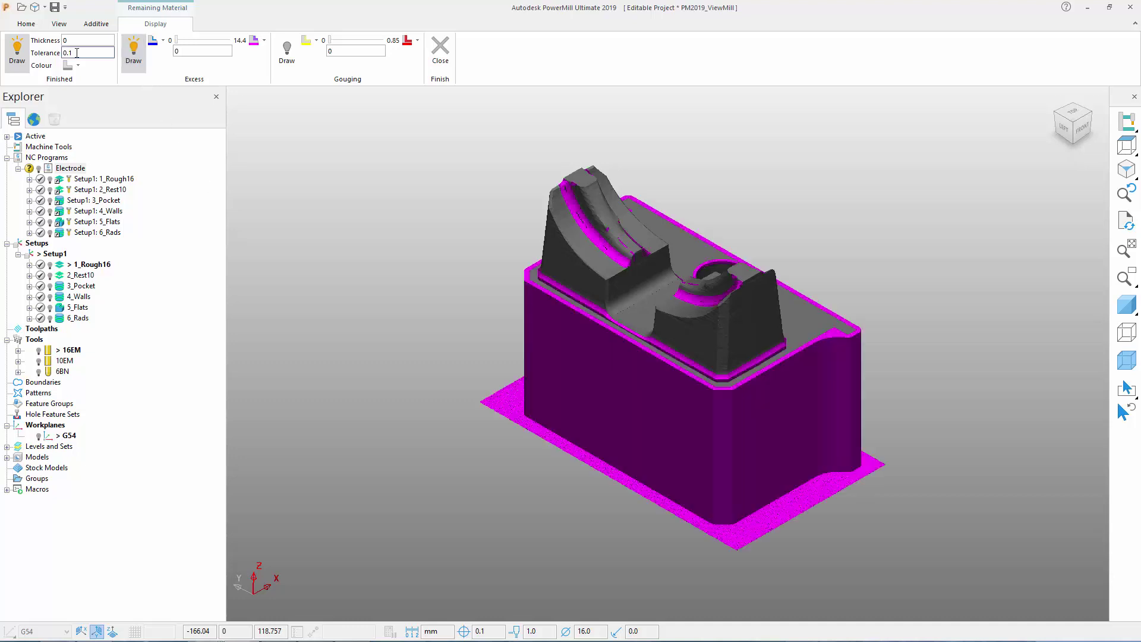
Hide the finished model, inspect the hollow stock from several angles, then hide excess
click(23, 61)
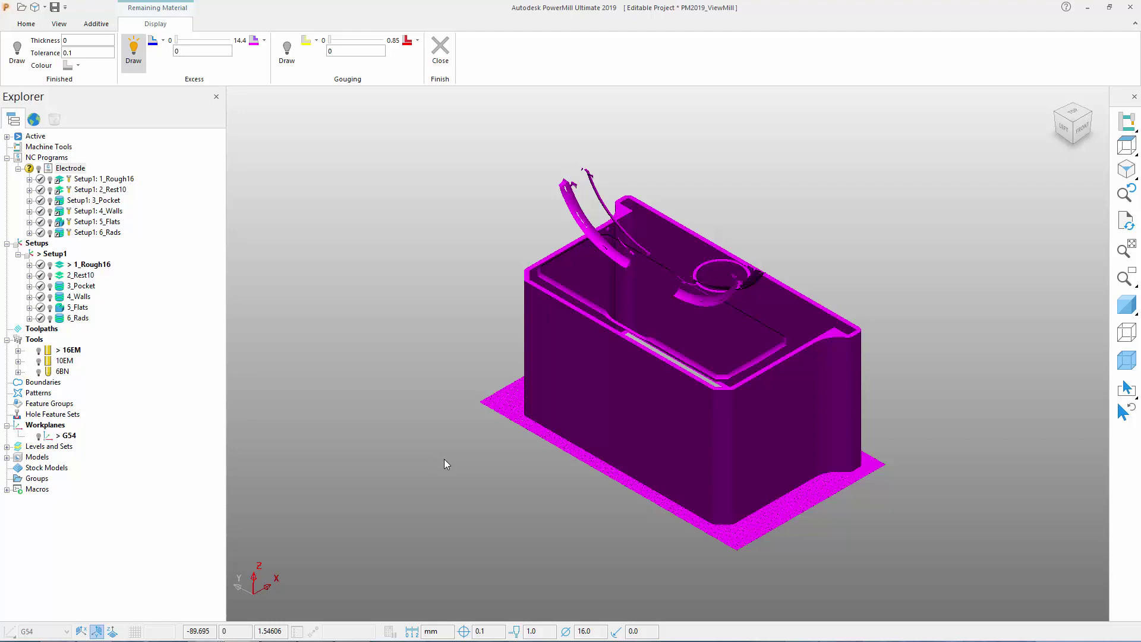
middle_drag(858, 536, 549, 268)
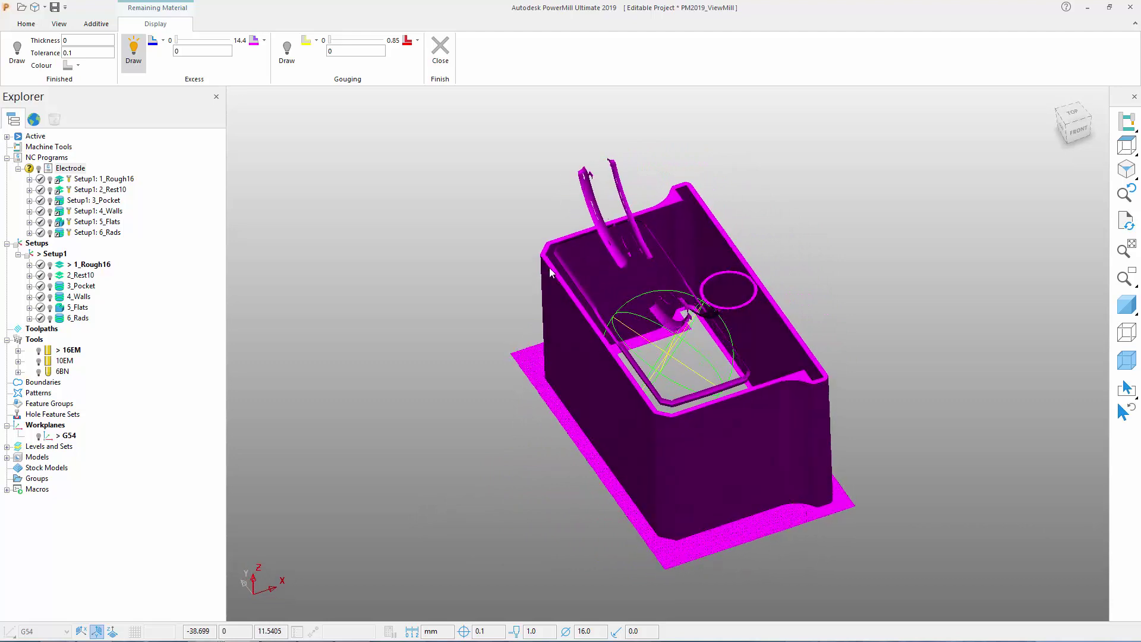
mouse_move(177, 40)
mouse_down()
mouse_move(248, 49)
mouse_move(170, 48)
mouse_up()
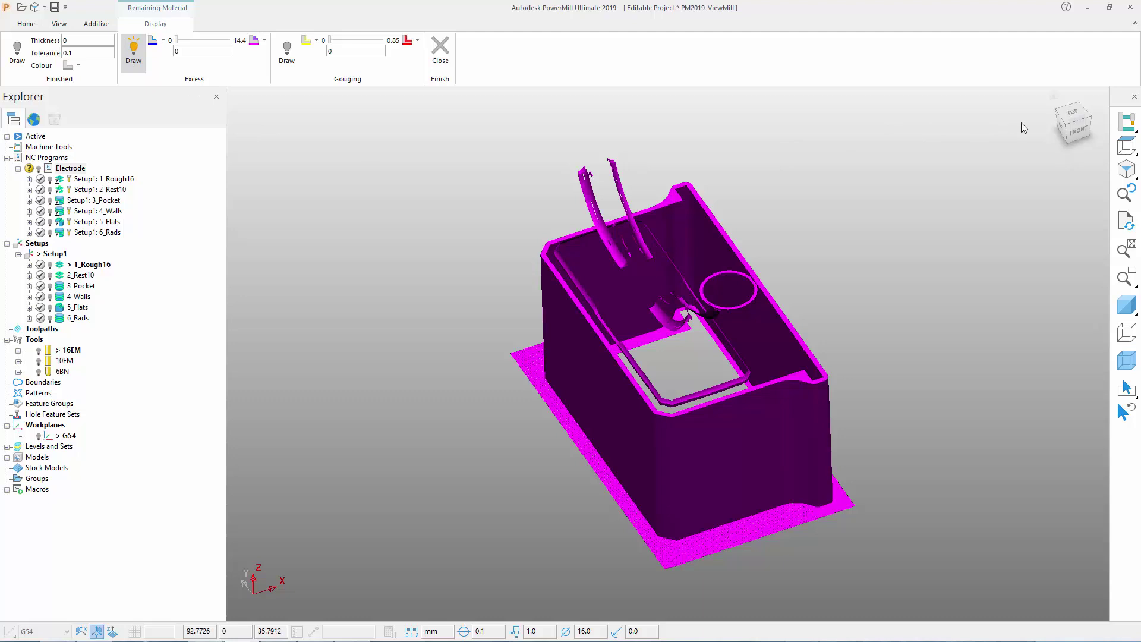
click(1069, 128)
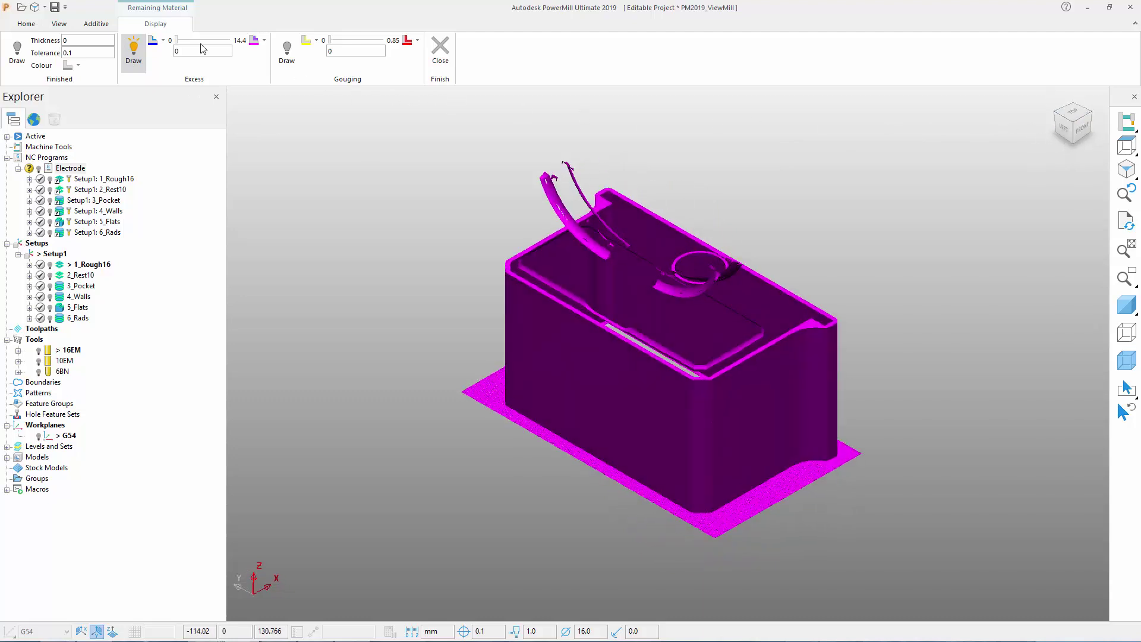
click(133, 50)
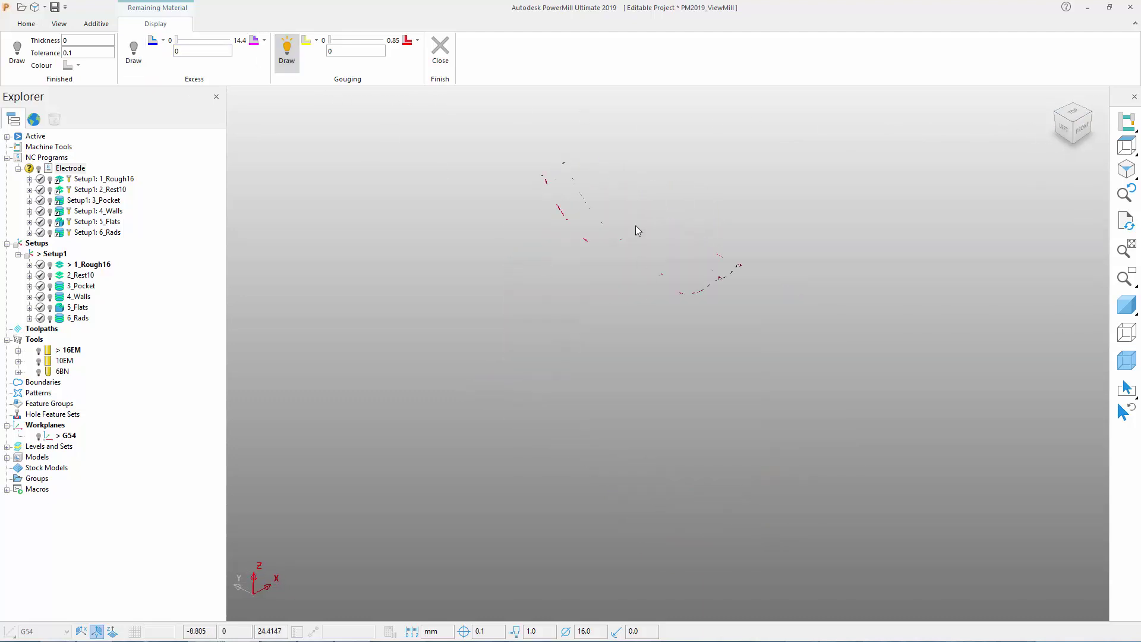
Set the finished thickness to 0.2
scroll(579, 167, up, 5)
scroll(766, 251, down, 4)
click(85, 40)
text(.2)
key(Tab)
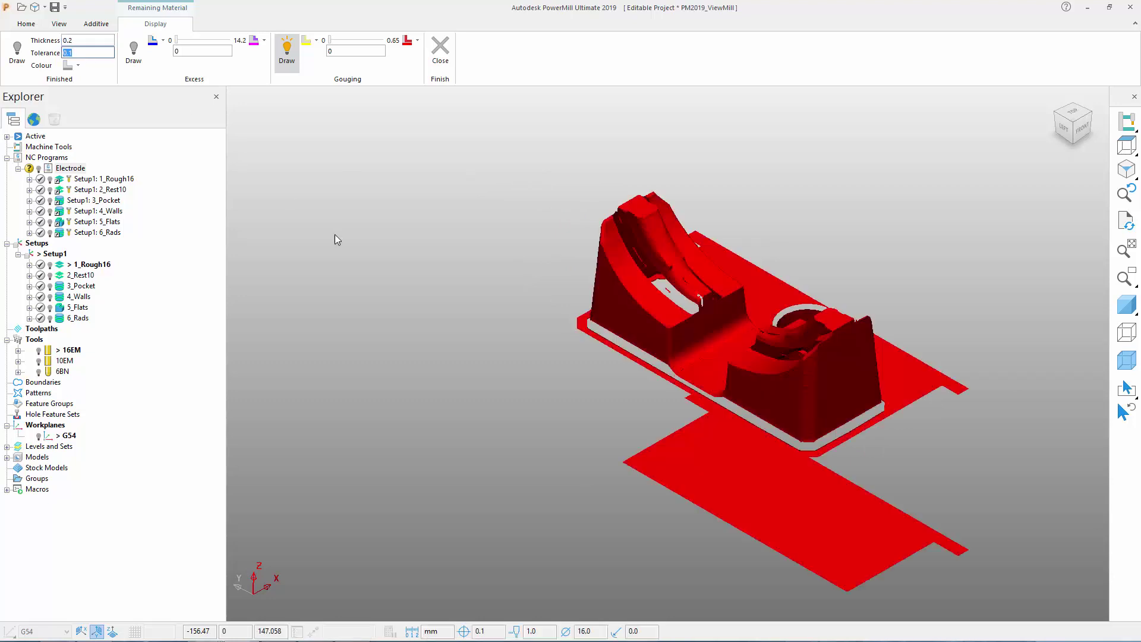
Lower the gouging threshold to 0 so the whole electrode shades red
middle_drag(666, 475, 657, 478)
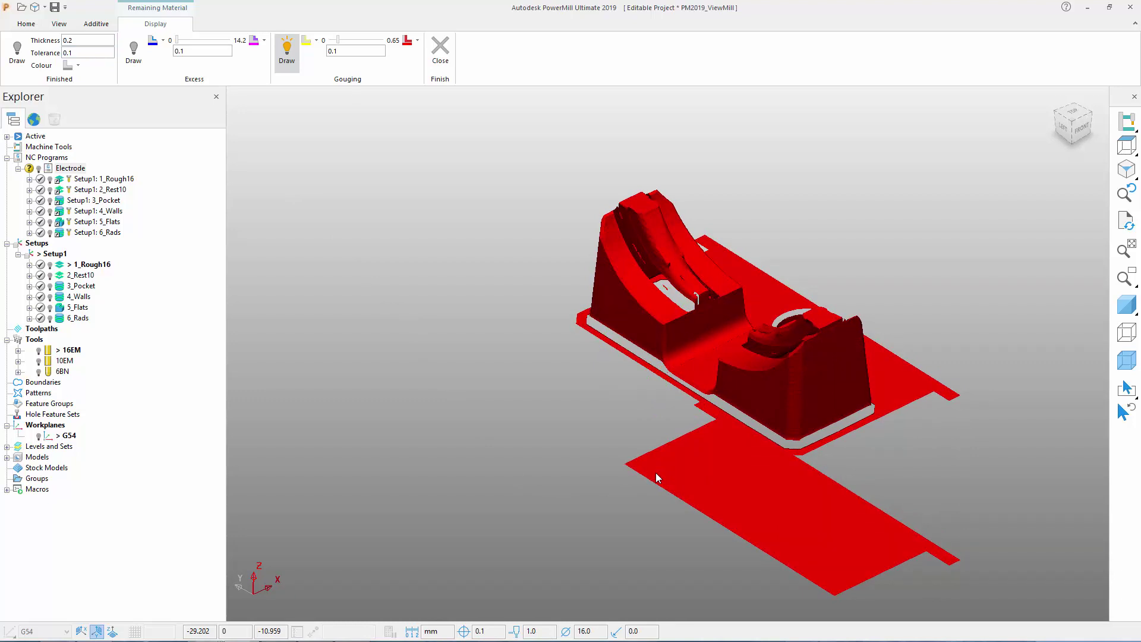
shift+middle_drag(652, 474, 591, 438)
mouse_move(338, 39)
mouse_down()
mouse_move(381, 46)
mouse_move(319, 37)
mouse_up()
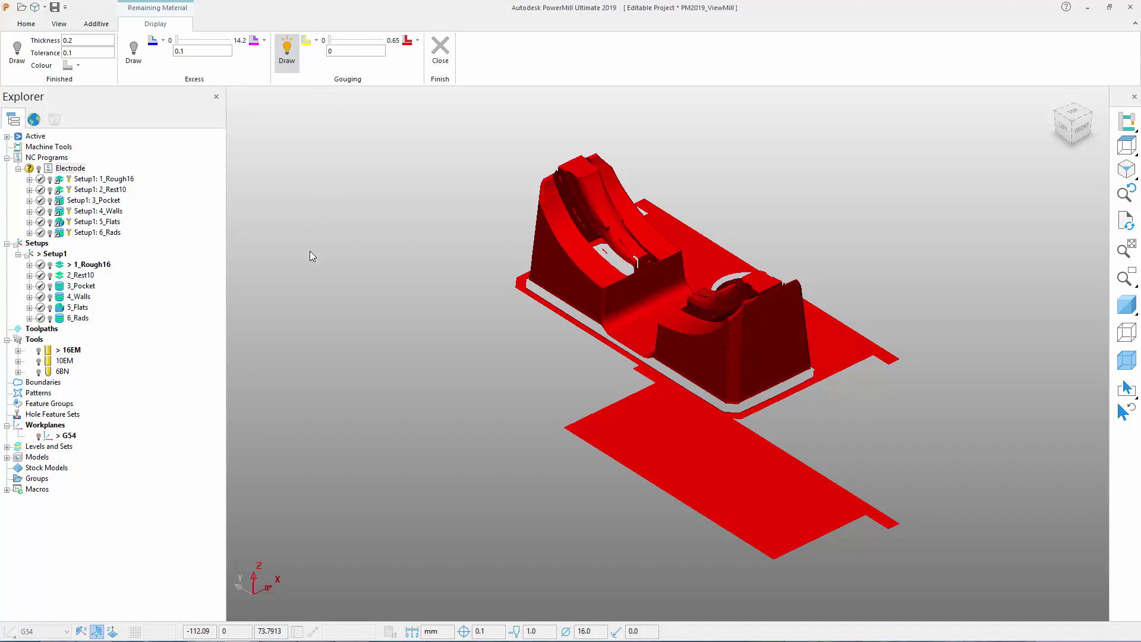
Show the finished, excess and gouge displays together on the electrode stock
click(17, 53)
click(133, 53)
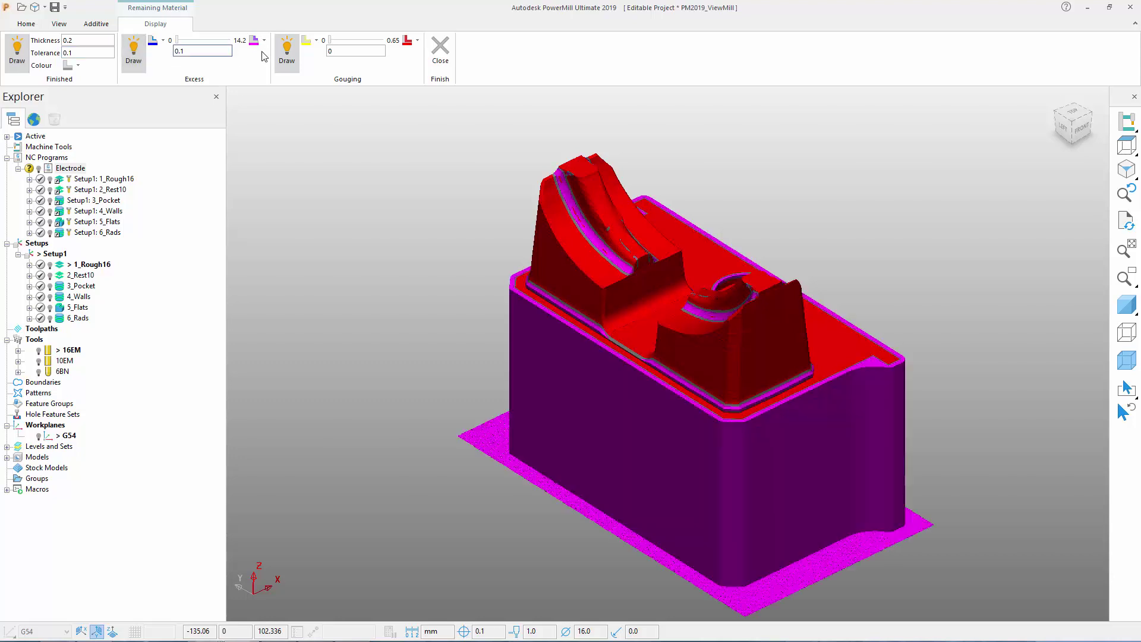
click(287, 55)
click(138, 57)
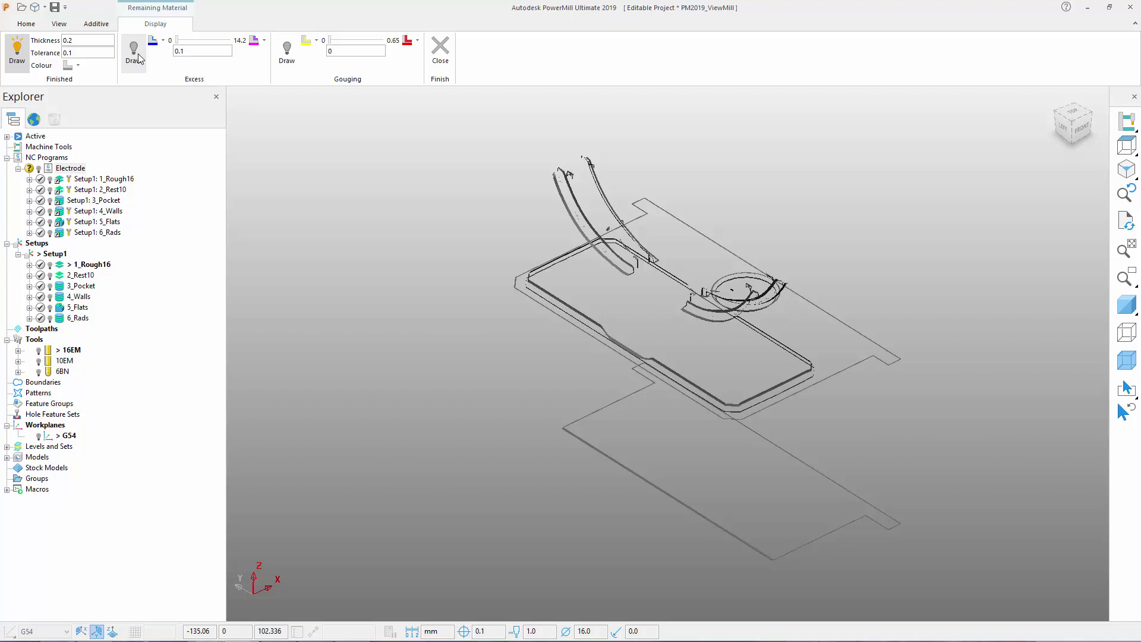
click(134, 52)
click(287, 52)
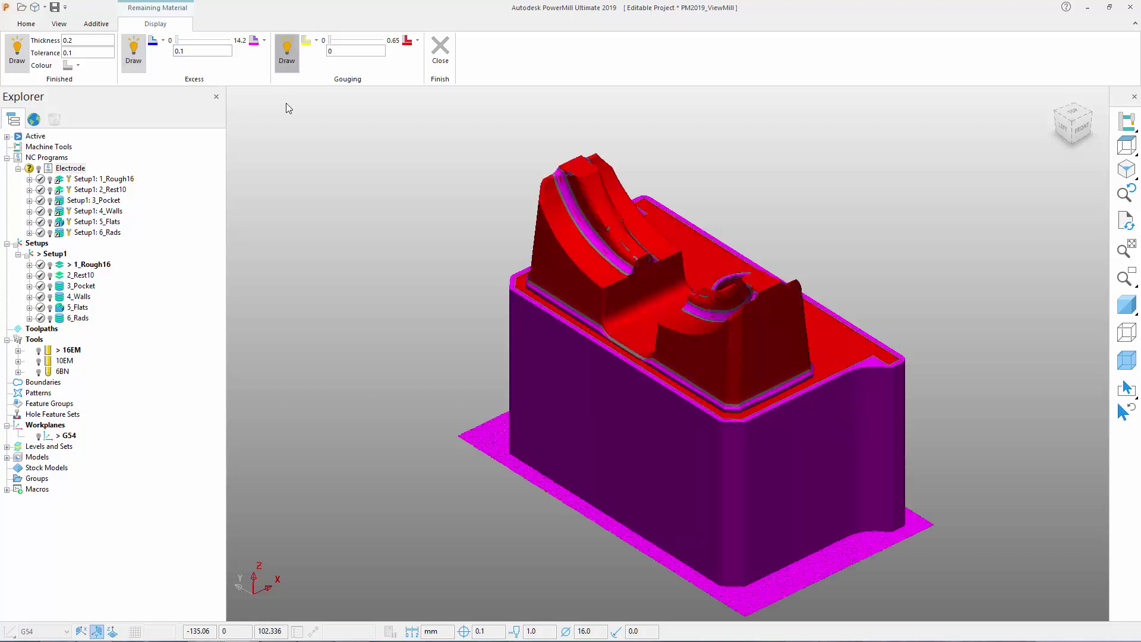